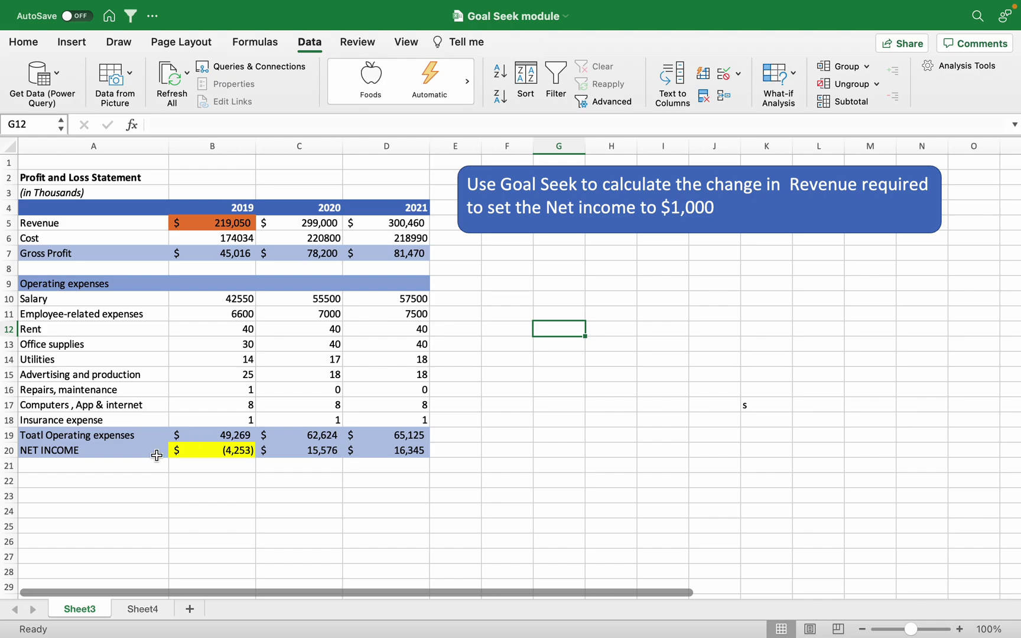
Review the 2019 Net Income formula, Revenue, Cost, operating expenses total and Gross Profit
click(229, 450)
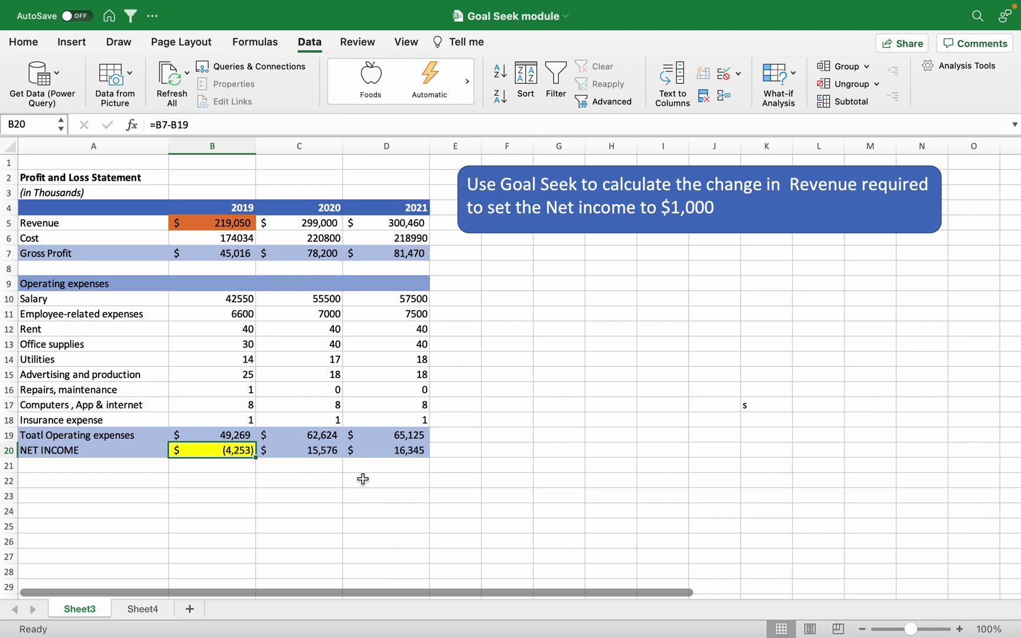
click(224, 225)
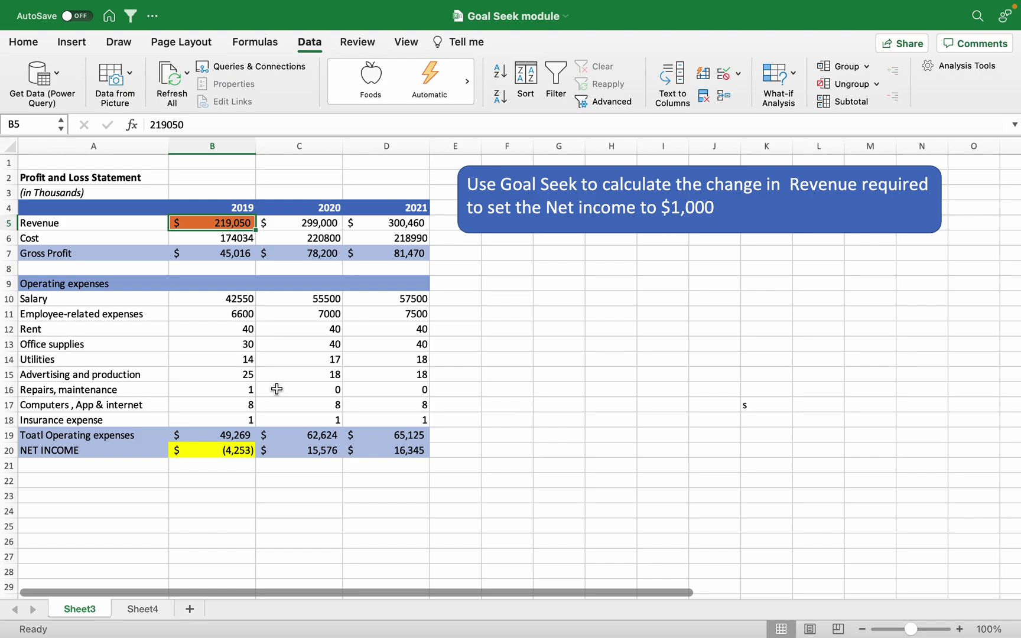
click(230, 239)
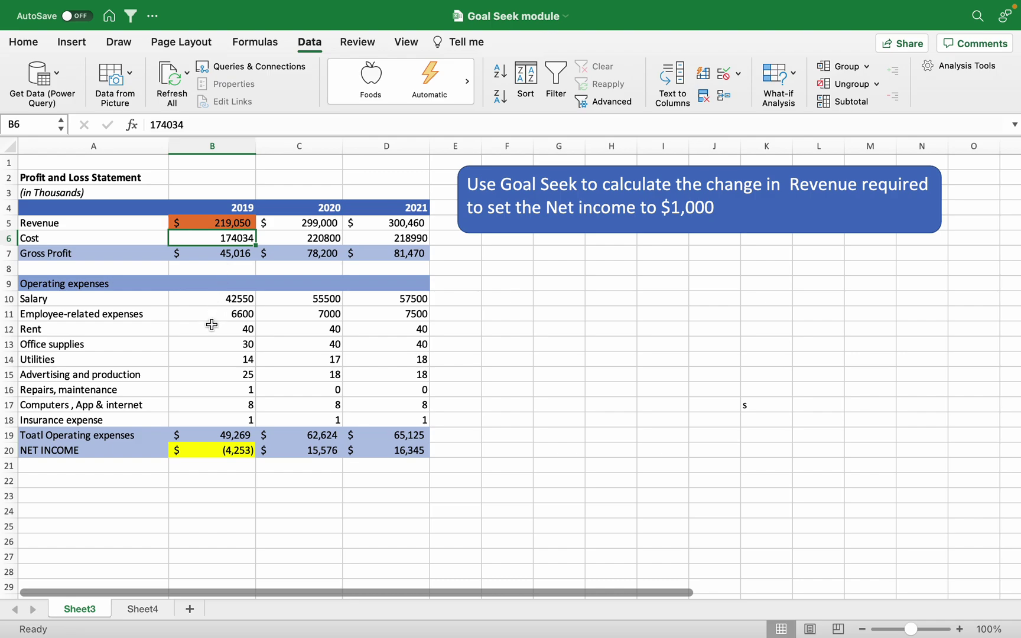
click(209, 297)
drag(208, 297, 210, 415)
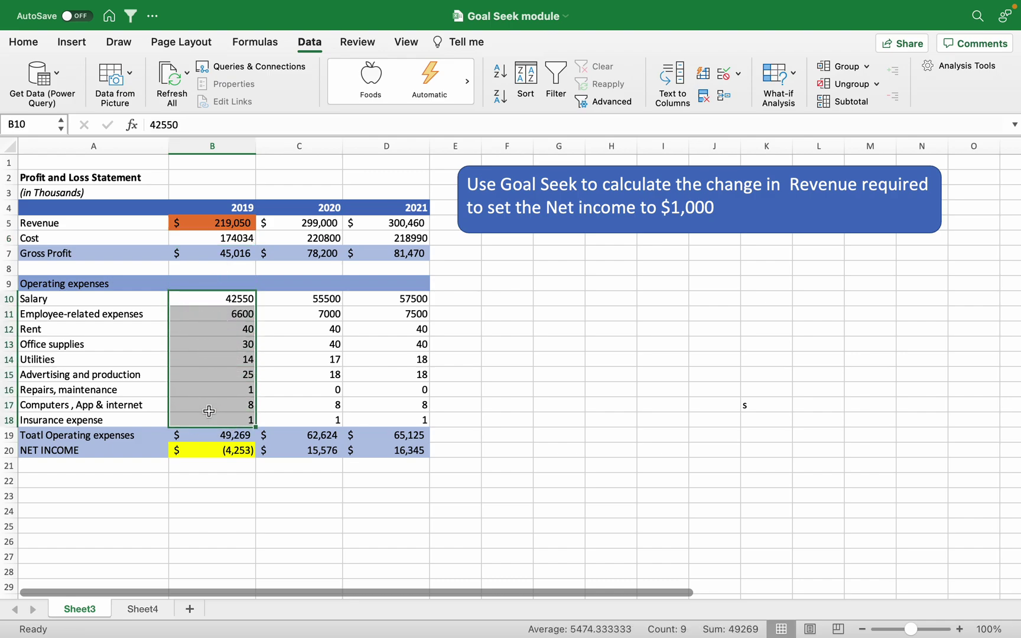
click(235, 240)
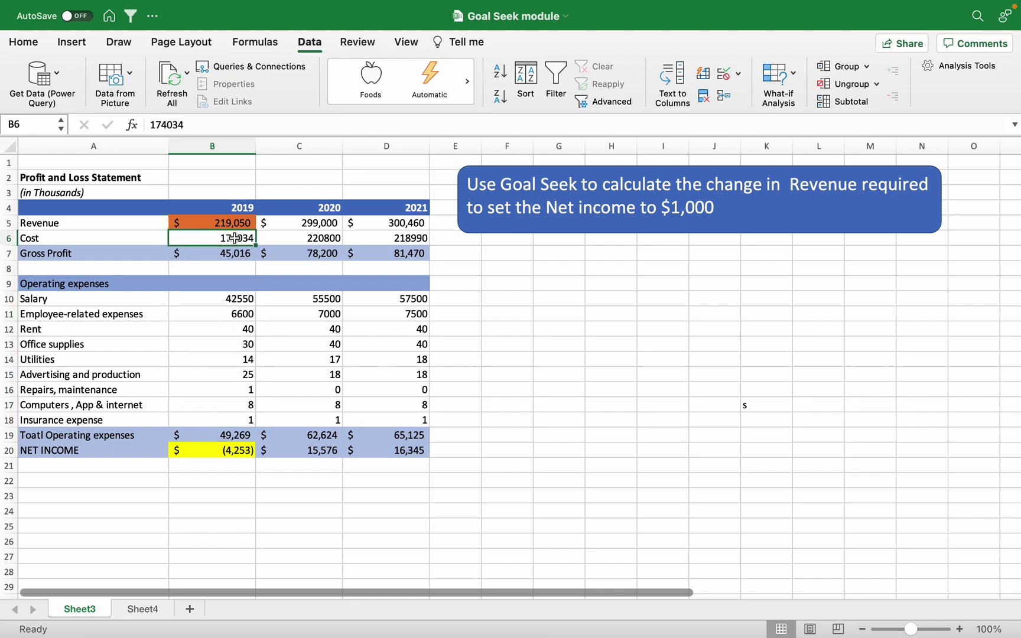
click(236, 254)
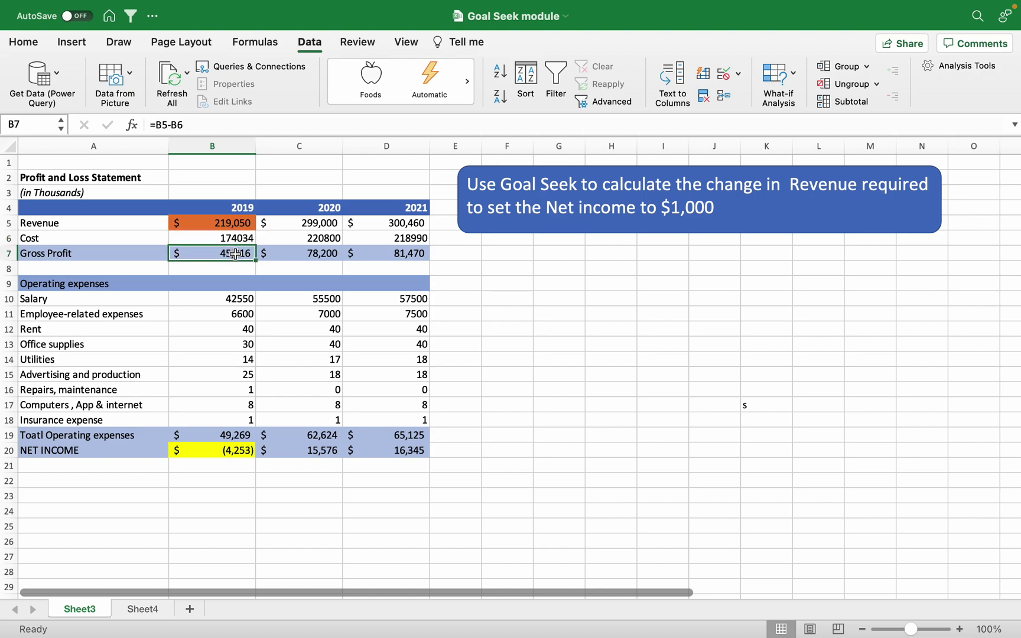
click(217, 223)
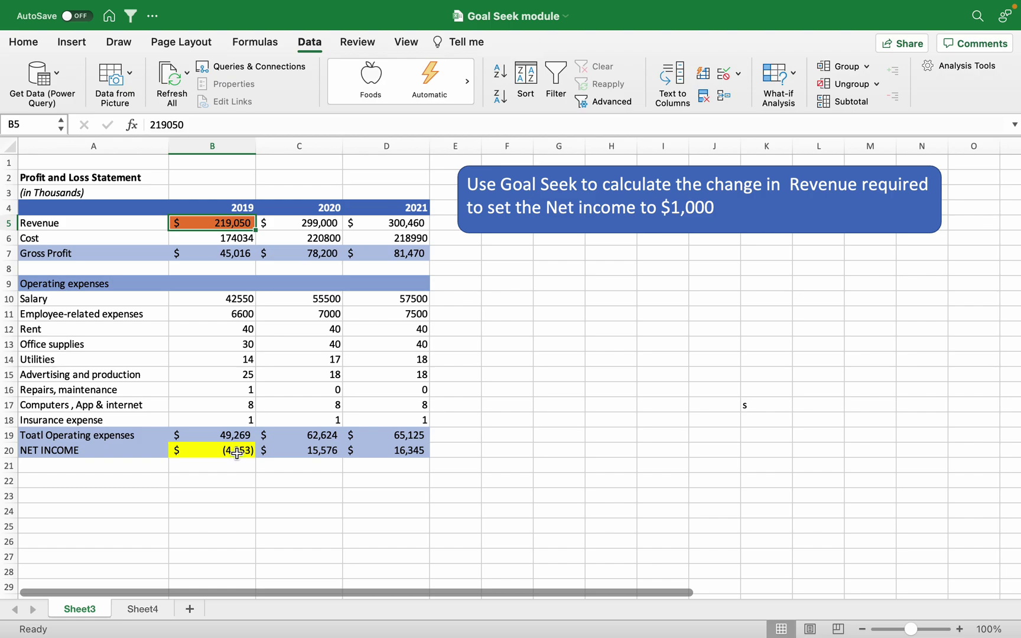
Select the 2019 Net Income cell and bring up Goal Seek beside the table
click(236, 452)
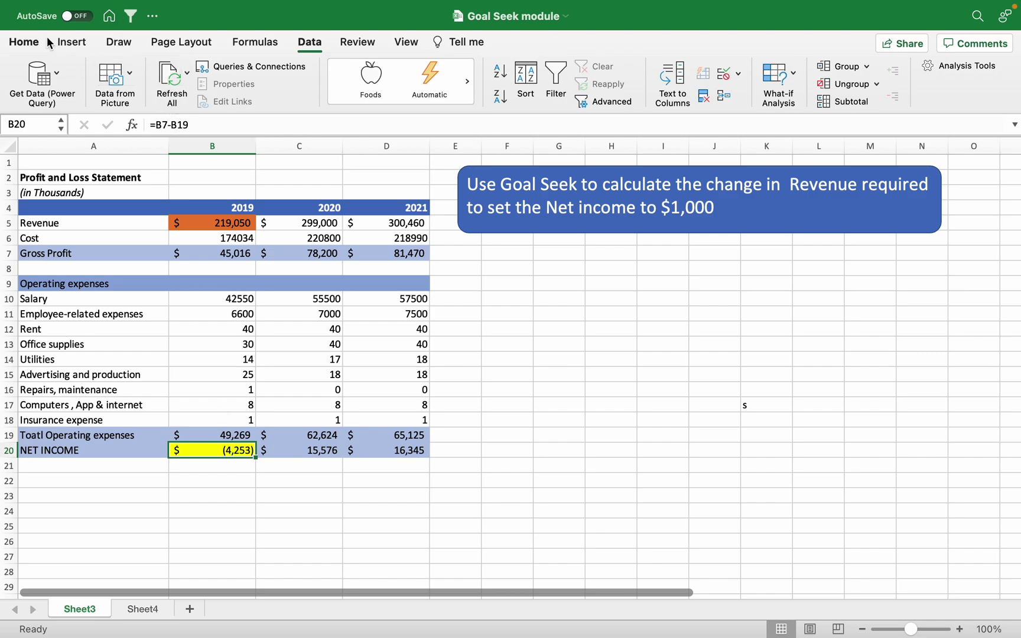
click(319, 44)
click(319, 43)
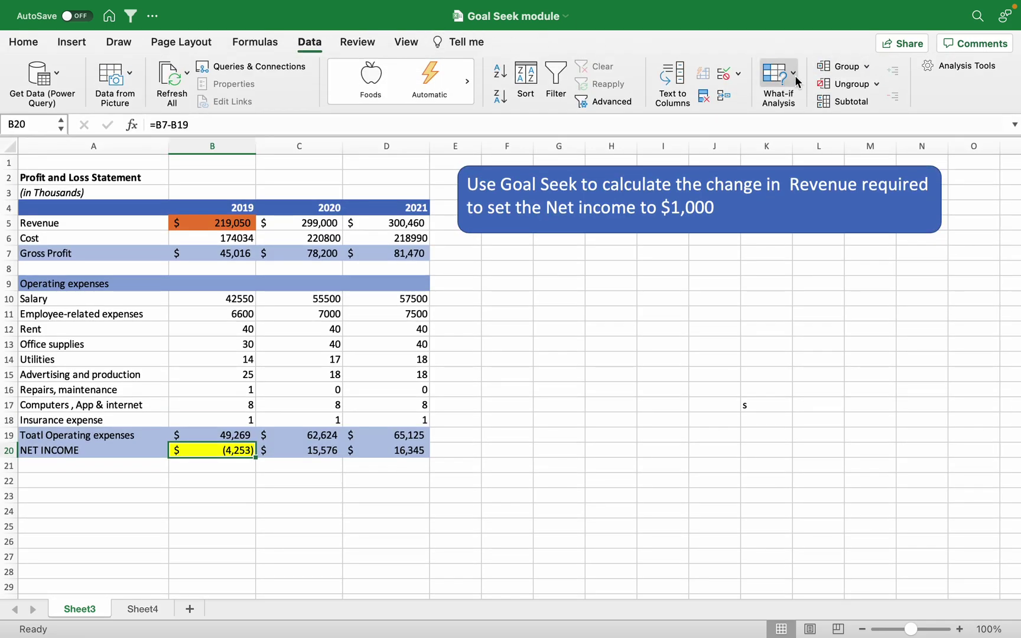
click(795, 75)
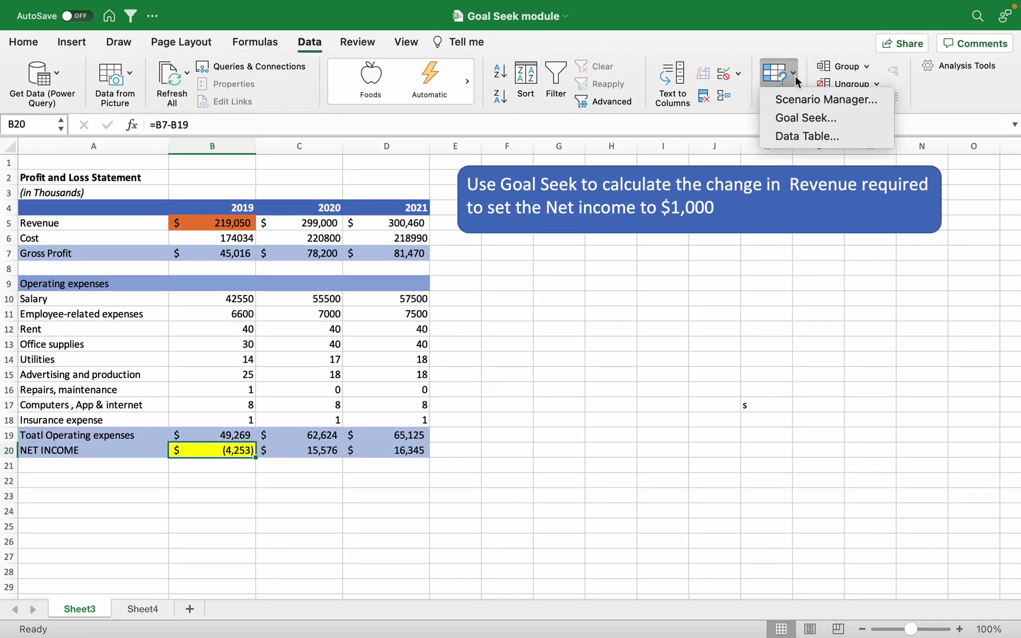
click(806, 117)
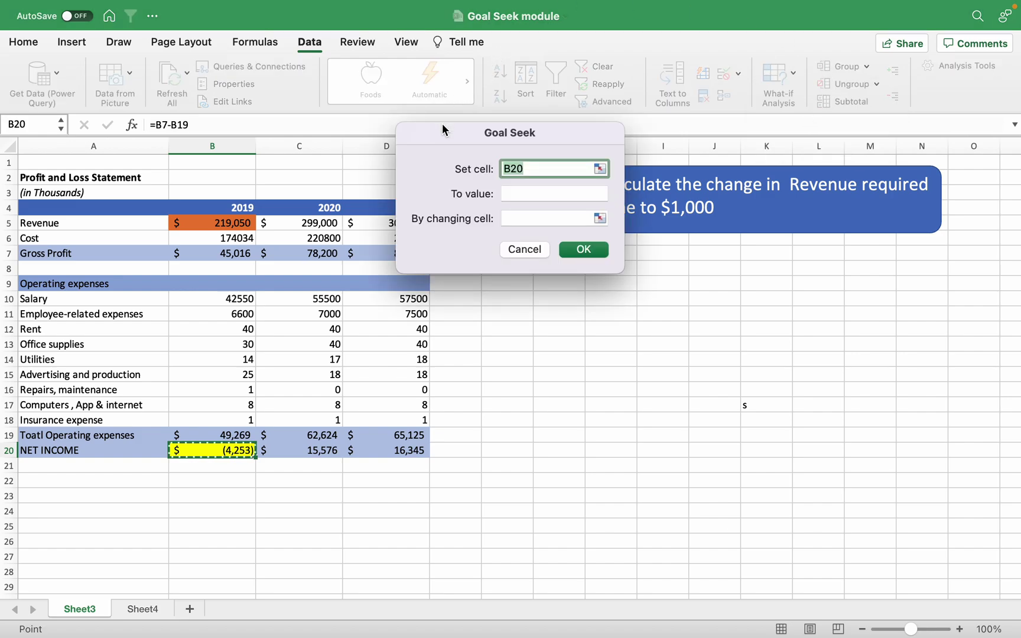
drag(442, 125, 499, 231)
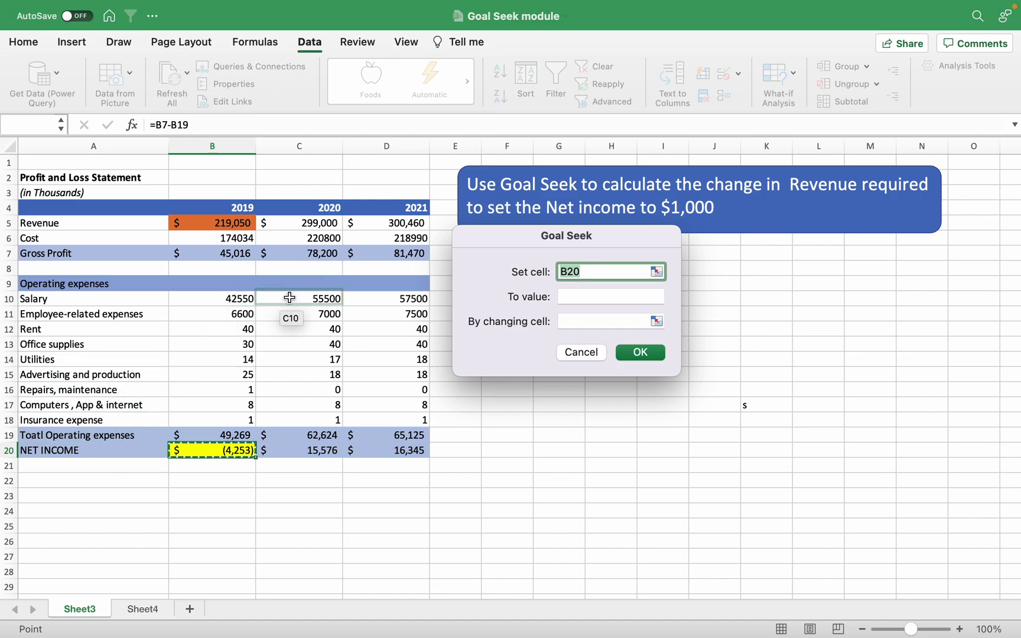
Goal Seek 2019 Net Income to 1000 by changing 2019 Revenue ($B$5)
click(574, 294)
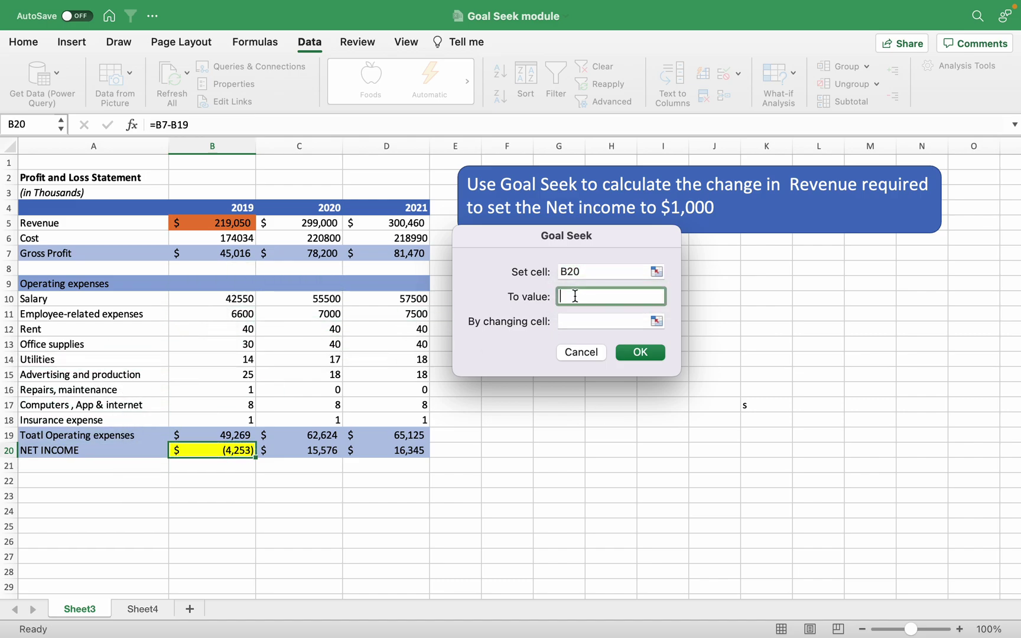
text(10000)
key(BackSpace)
drag(588, 297, 554, 296)
click(566, 320)
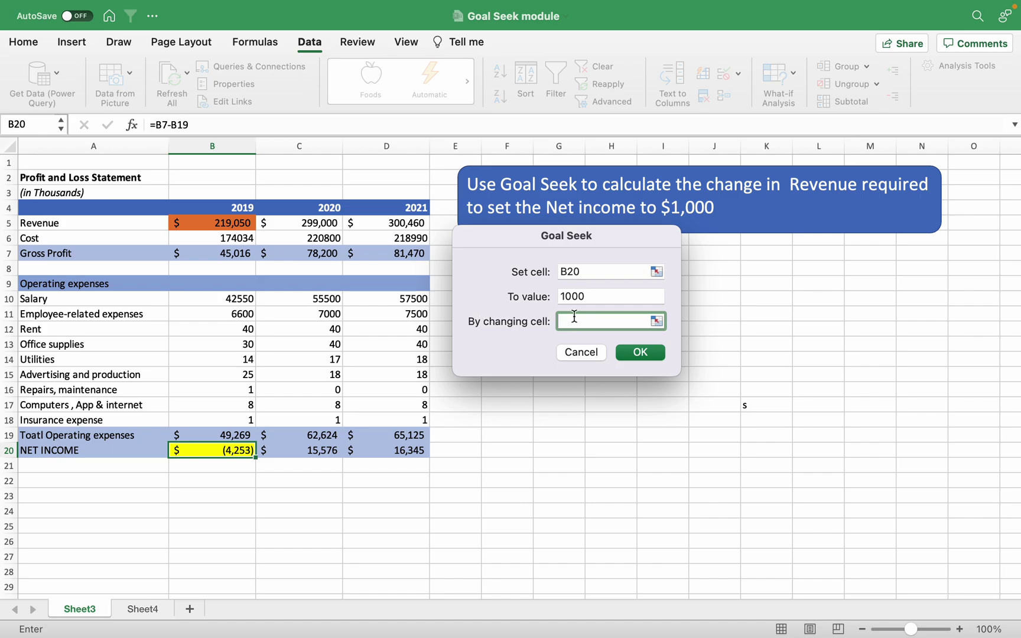
click(206, 227)
click(649, 354)
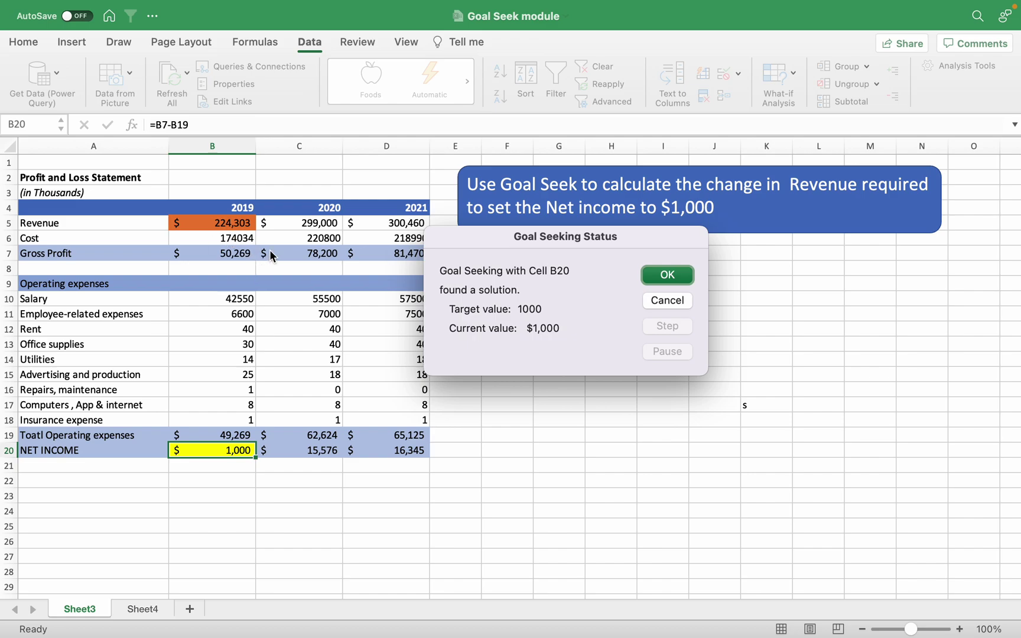
Discard that result and rerun Goal Seek: Net Income 1000 via 2019 Revenue, giving 224,303
click(674, 305)
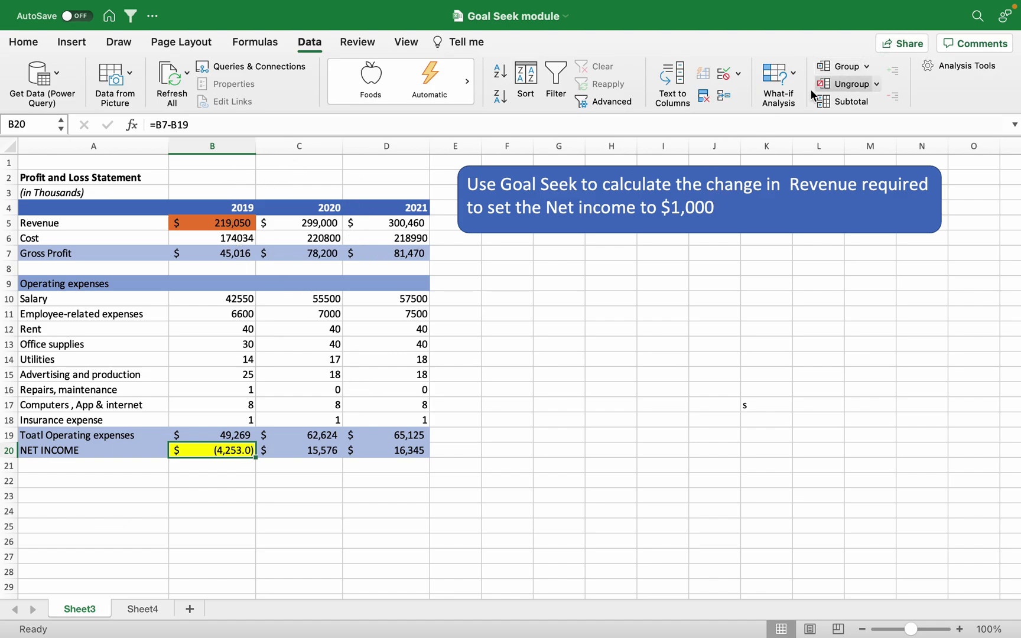
click(777, 80)
click(800, 118)
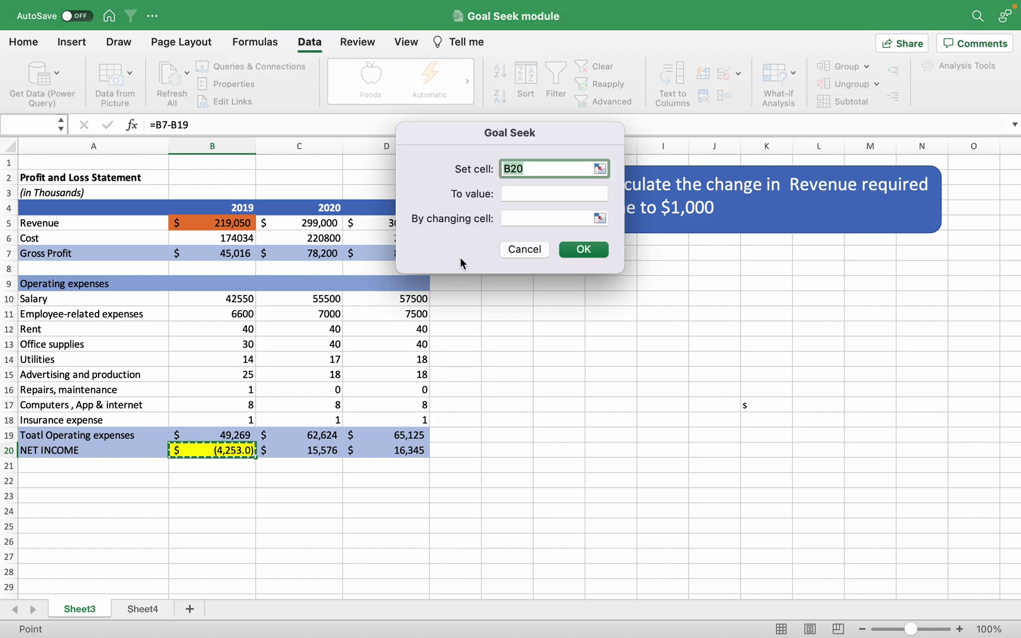
click(517, 195)
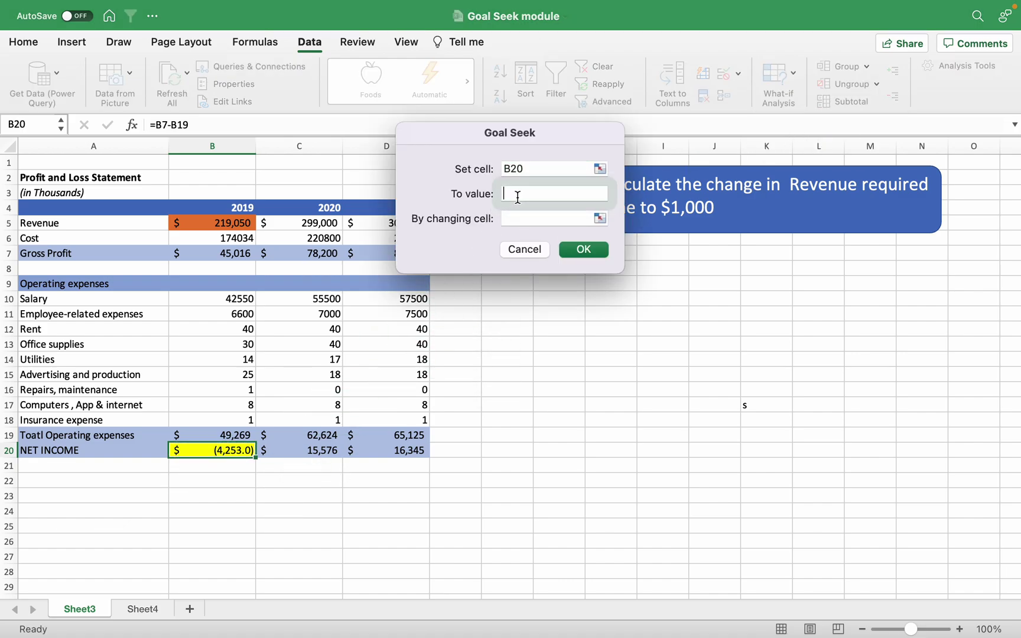
text(1000)
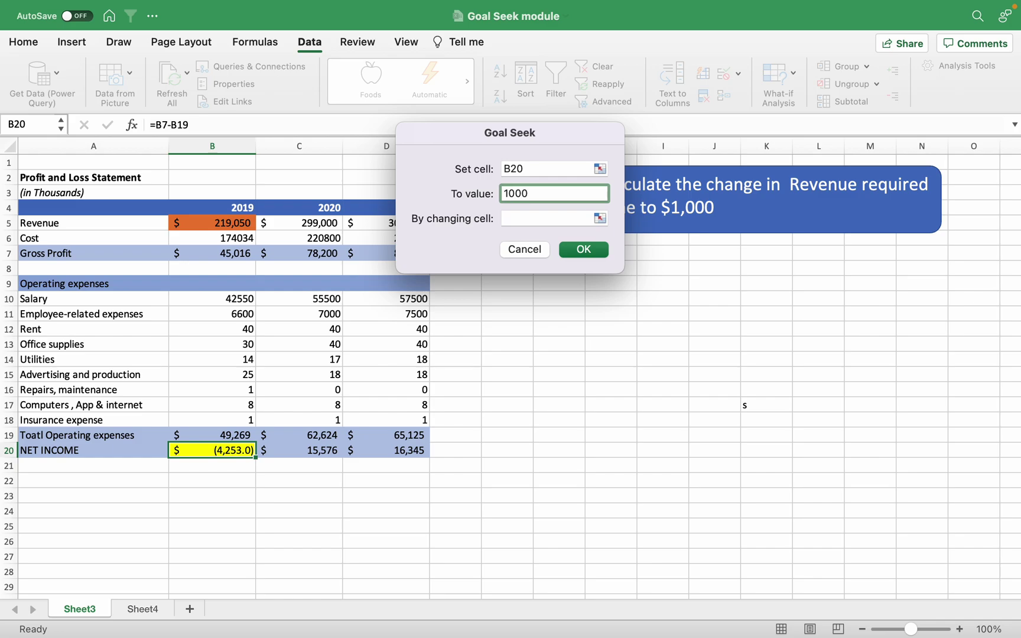
click(535, 217)
click(228, 223)
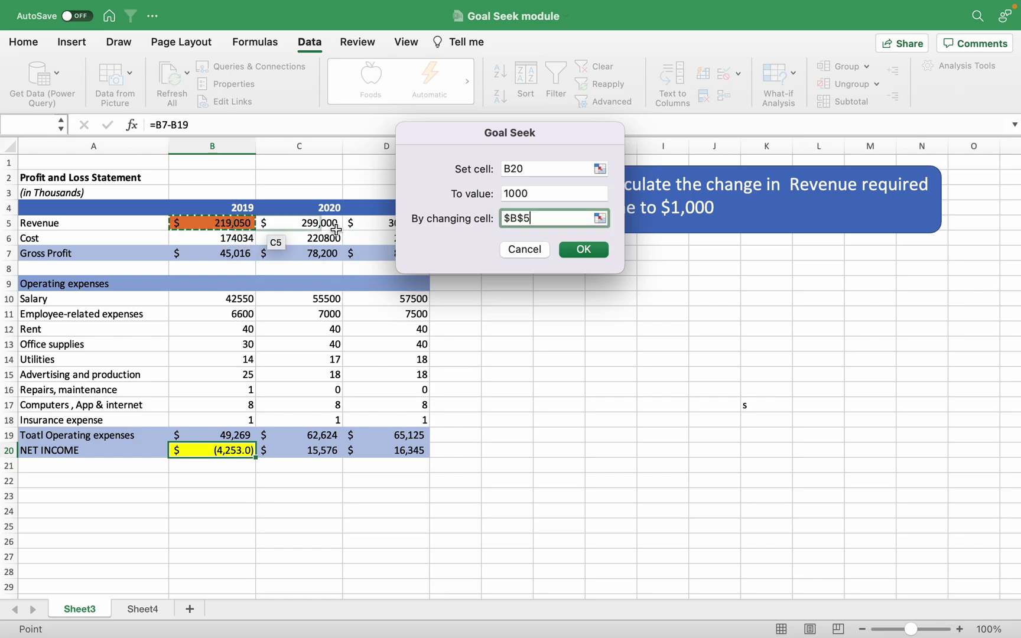
click(599, 256)
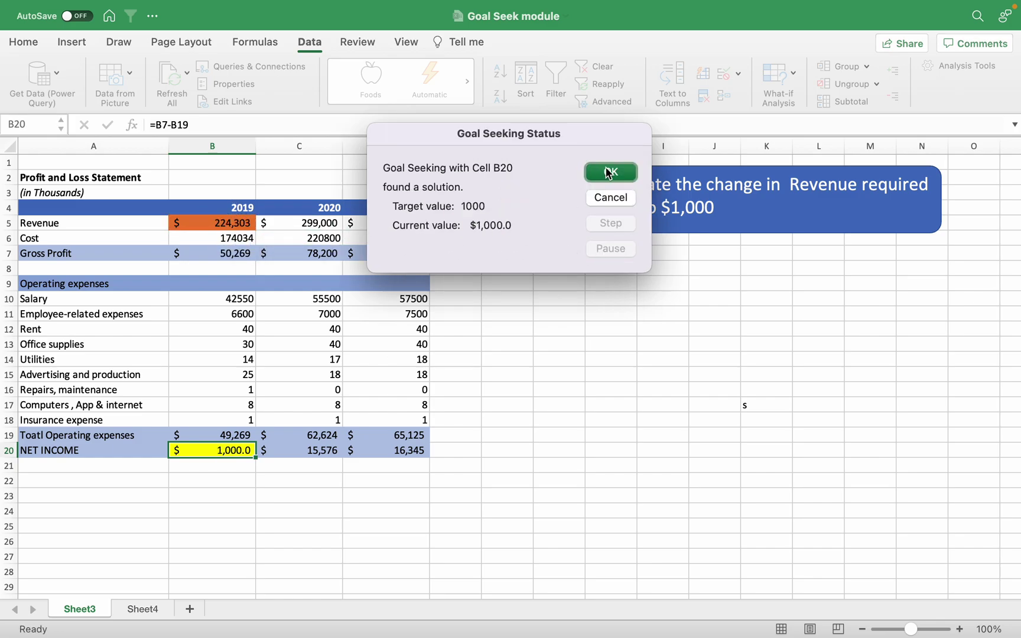
click(609, 172)
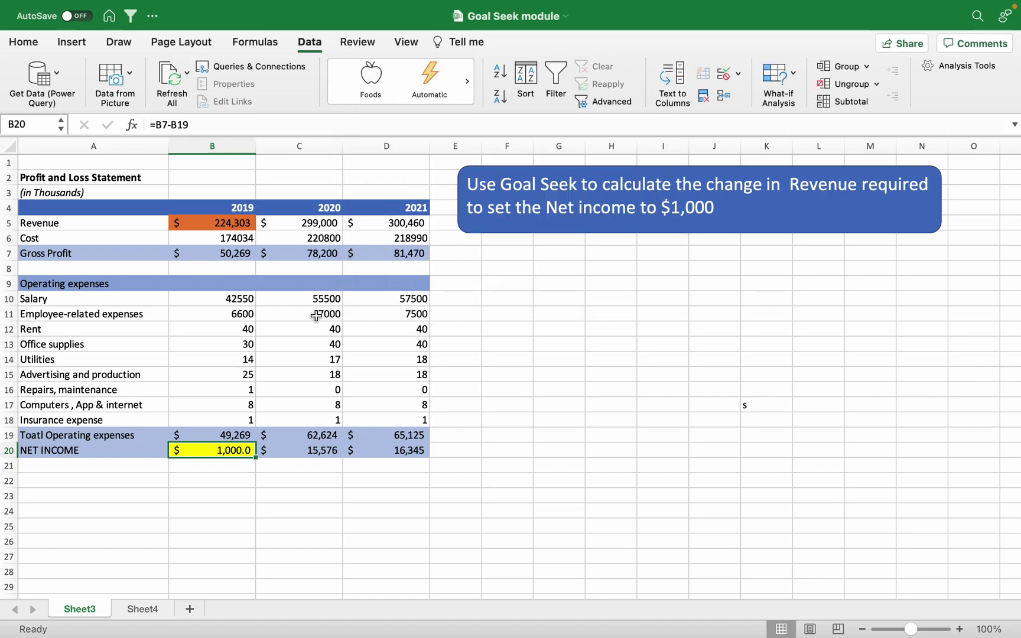
click(227, 253)
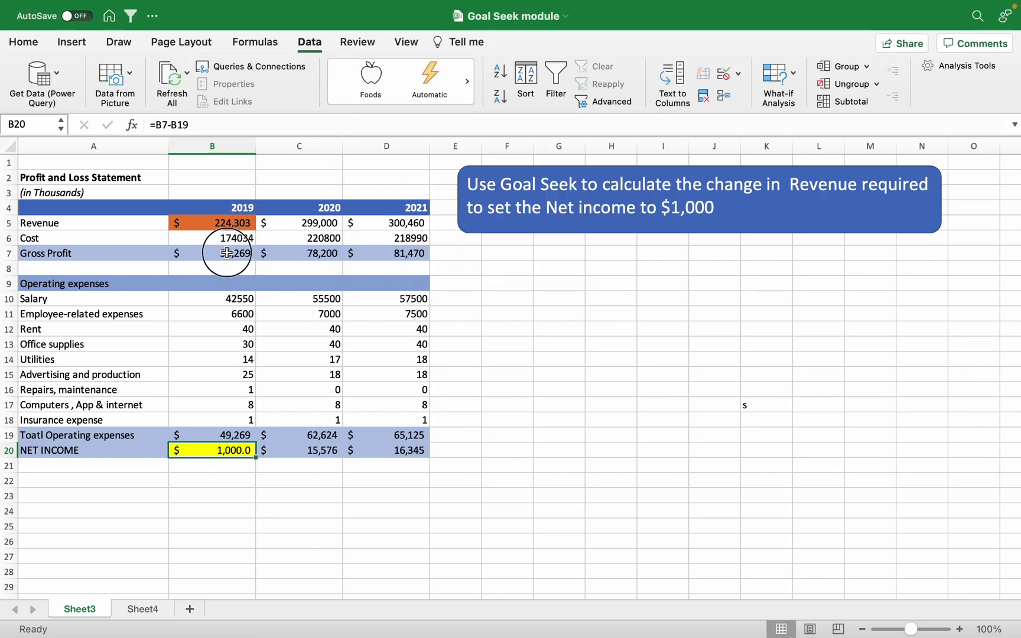
click(180, 125)
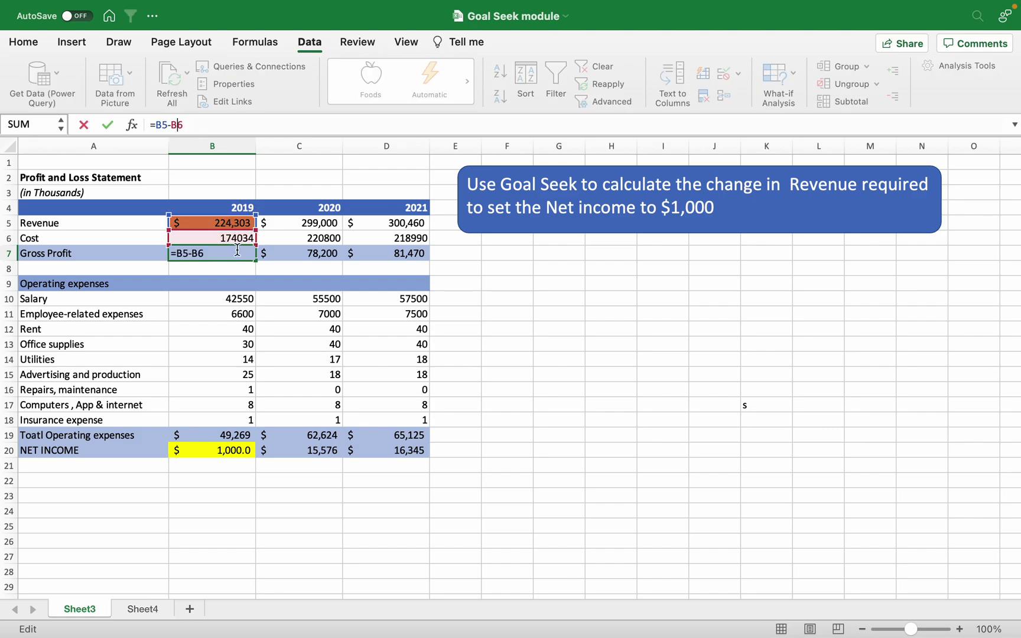
key(Return)
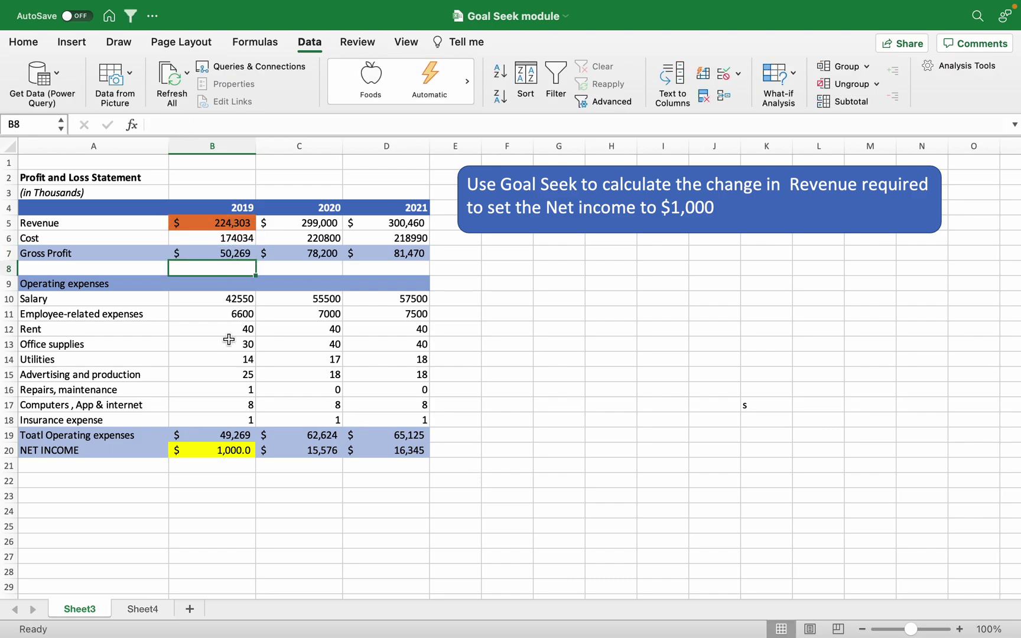